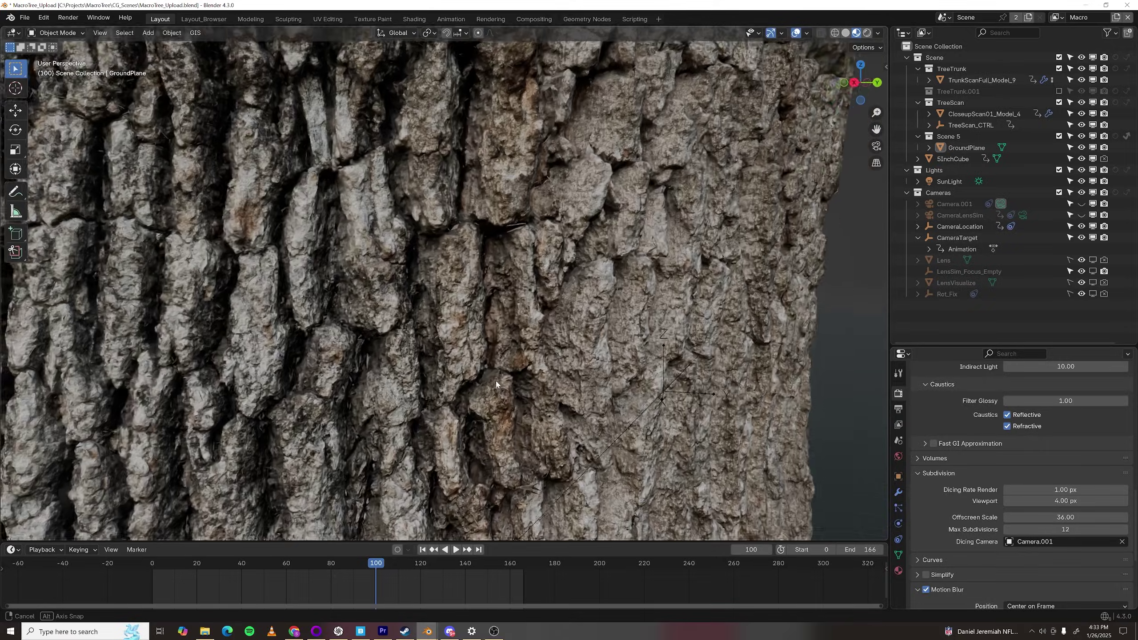
Step: Orbit the viewport around the scanned oak bark surface
{"action": "mouse_move", "coordinate": [496, 381]}
{"action": "middle_mouse_down"}
{"action": "mouse_move", "coordinate": [472, 366]}
{"action": "mouse_move", "coordinate": [434, 370]}
{"action": "mouse_move", "coordinate": [466, 374]}
{"action": "middle_mouse_up"}
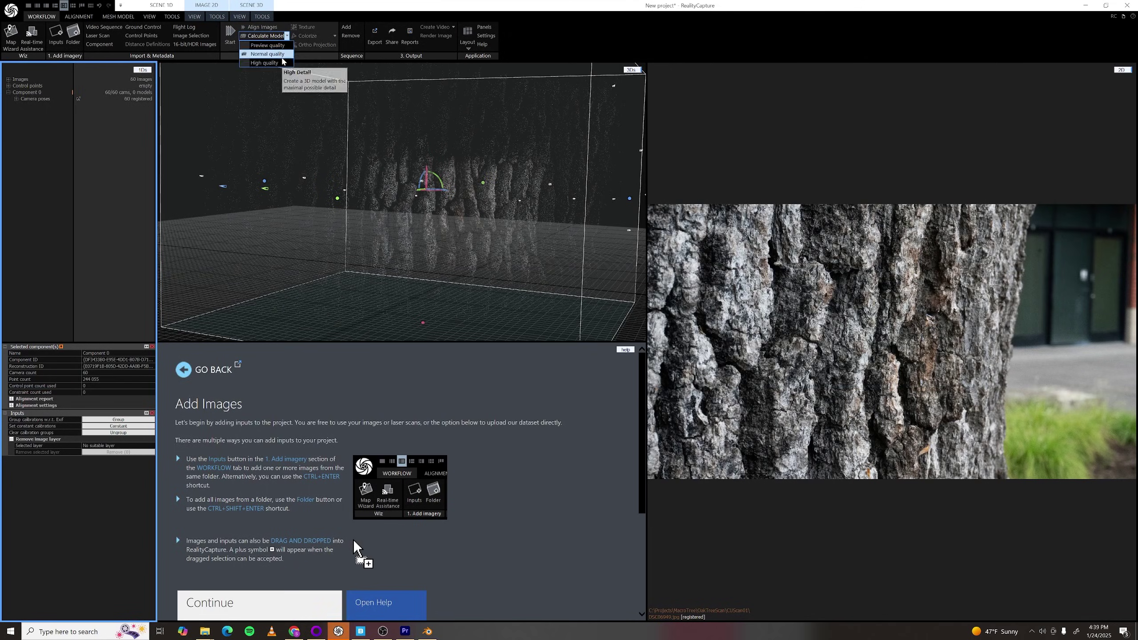
Step: Reconstruct the bark at High quality, simplify it, and reproject the texture onto the copy
{"action": "left_click", "coordinate": [283, 62]}
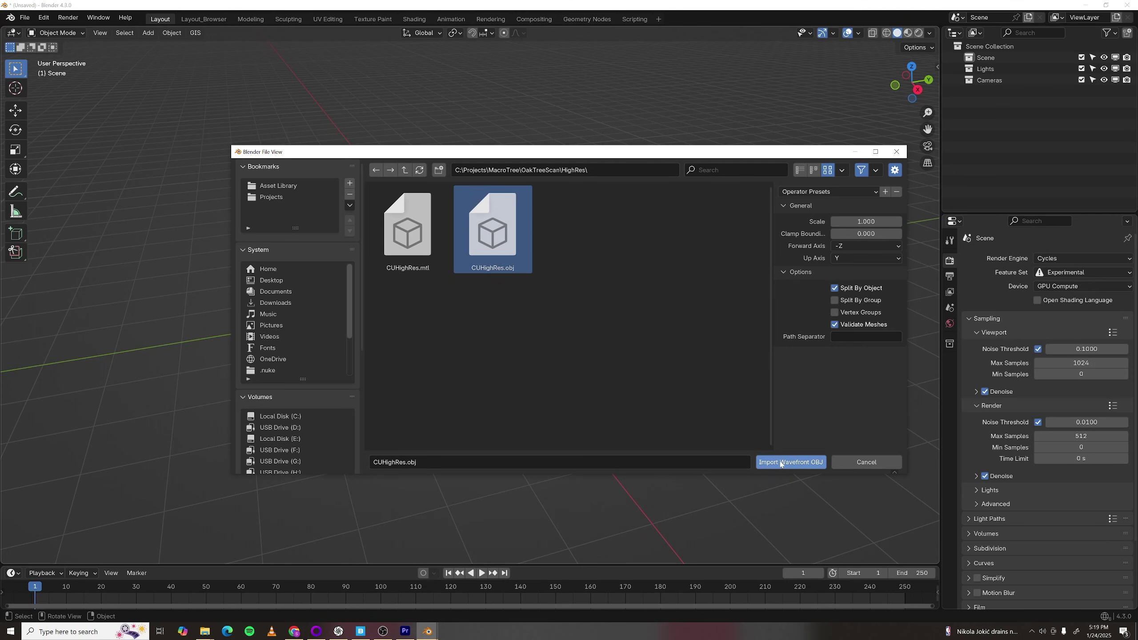
{"action": "left_click", "coordinate": [789, 462]}
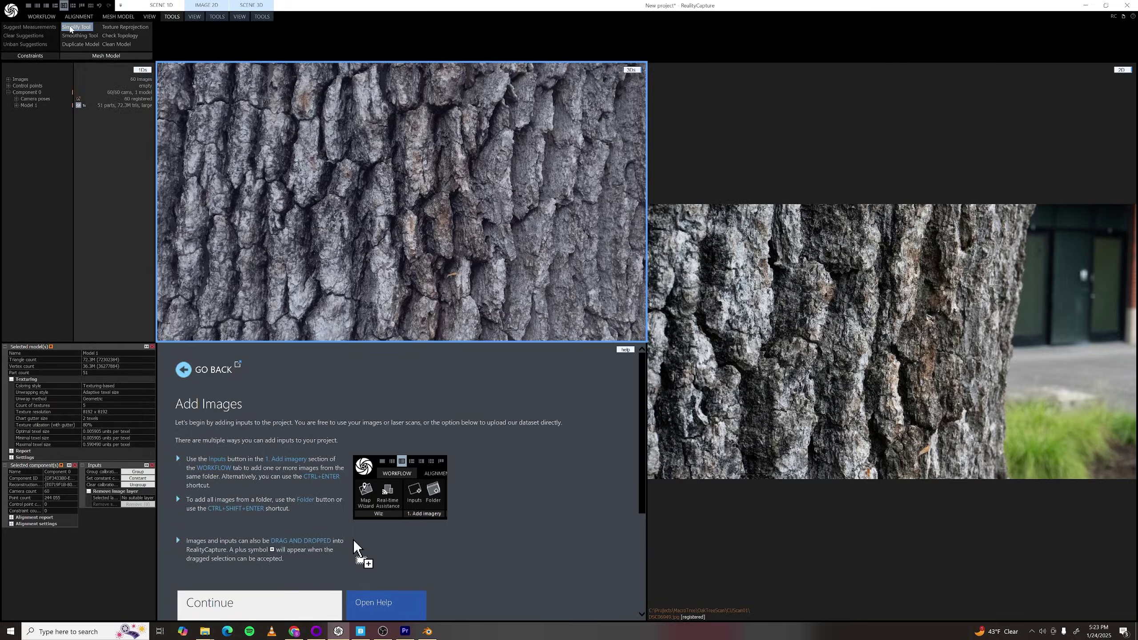
{"action": "left_click", "coordinate": [75, 26]}
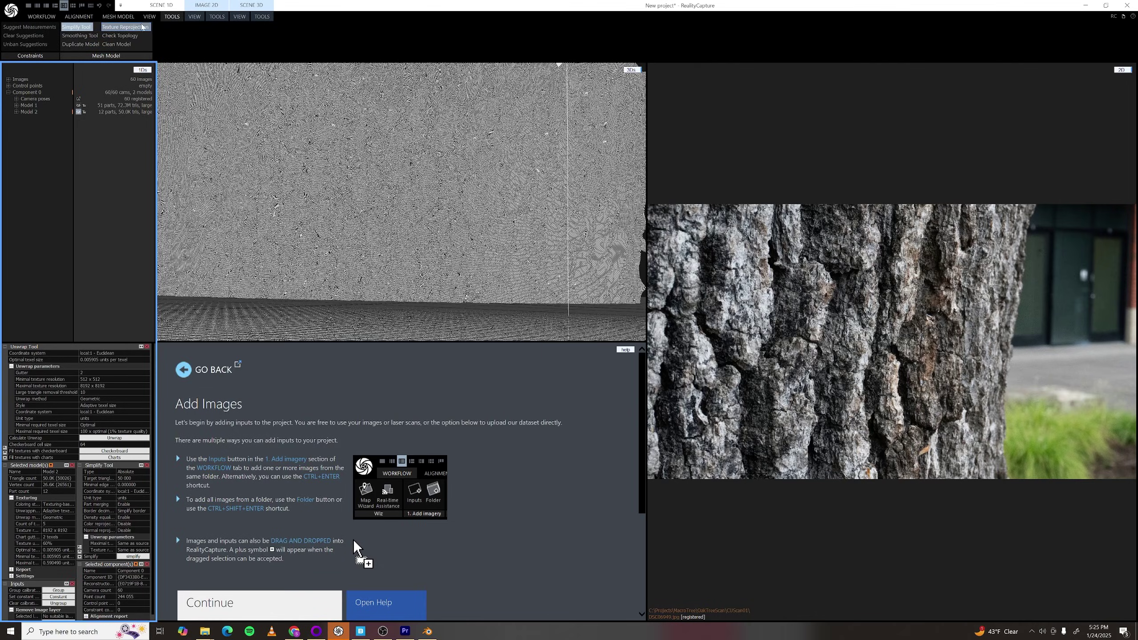
{"action": "left_click", "coordinate": [137, 26]}
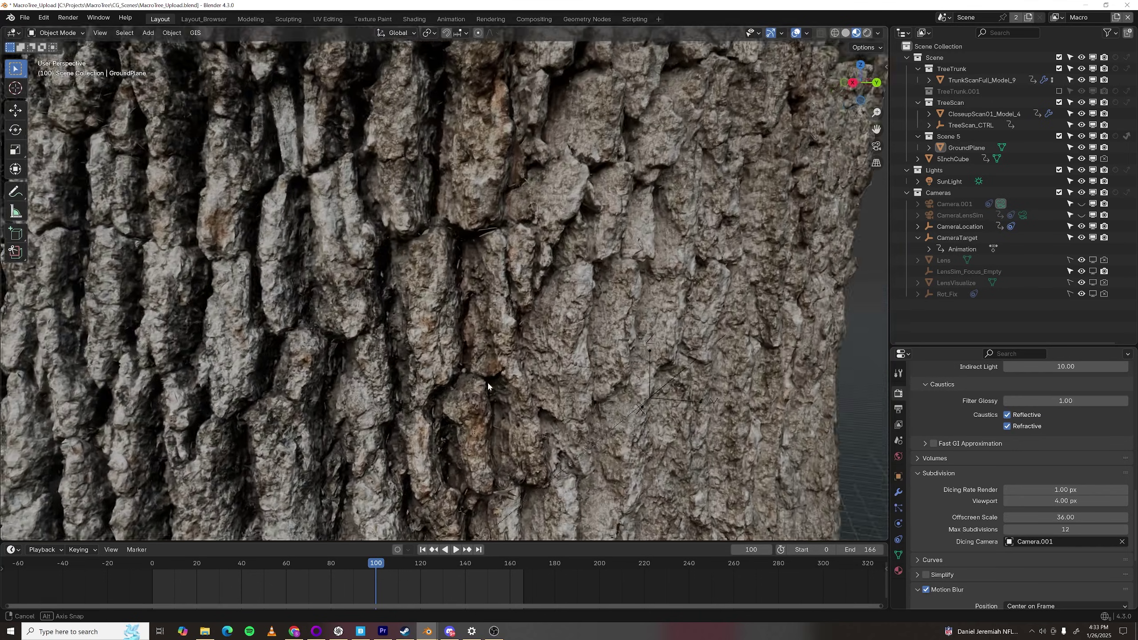
Step: Orbit the viewport slightly around the bark scan
{"action": "mouse_move", "coordinate": [487, 381]}
{"action": "middle_mouse_down"}
{"action": "mouse_move", "coordinate": [506, 377]}
{"action": "mouse_move", "coordinate": [436, 370]}
{"action": "mouse_move", "coordinate": [486, 378]}
{"action": "middle_mouse_up"}
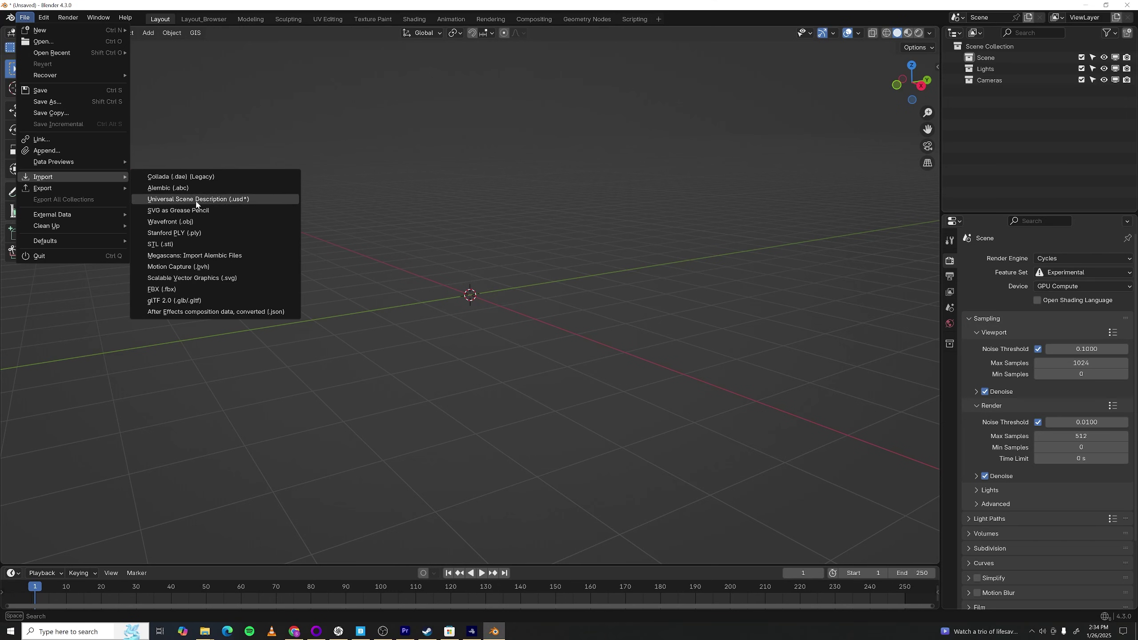
Step: Import the trunk scan from the scan folder as a Wavefront OBJ mesh
{"action": "left_click", "coordinate": [198, 196]}
{"action": "double_click", "coordinate": [405, 227]}
{"action": "double_click", "coordinate": [442, 296]}
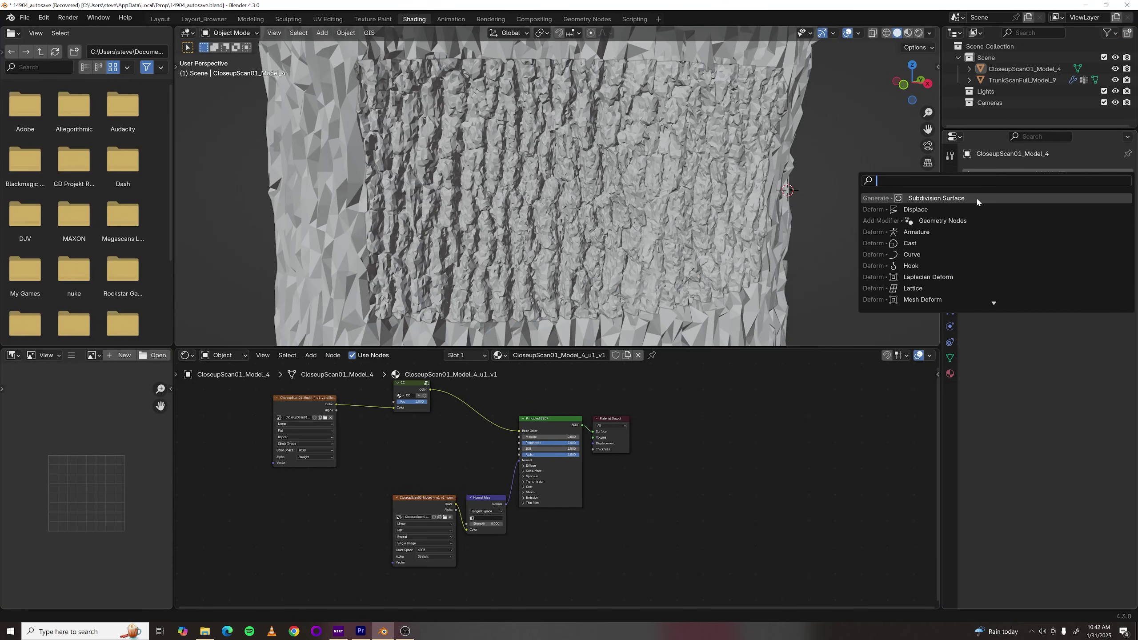
Step: Add Simple Subdivision Surface and a Displacement Only material driven by the displacement EXR
{"action": "left_click", "coordinate": [935, 197]}
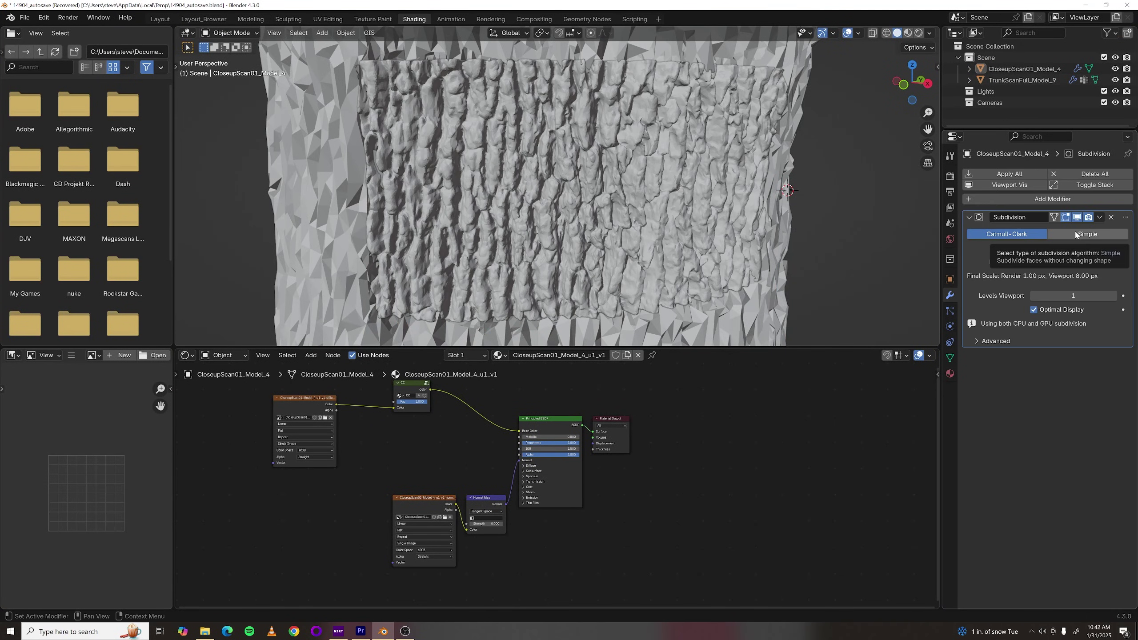
{"action": "left_click", "coordinate": [1076, 235]}
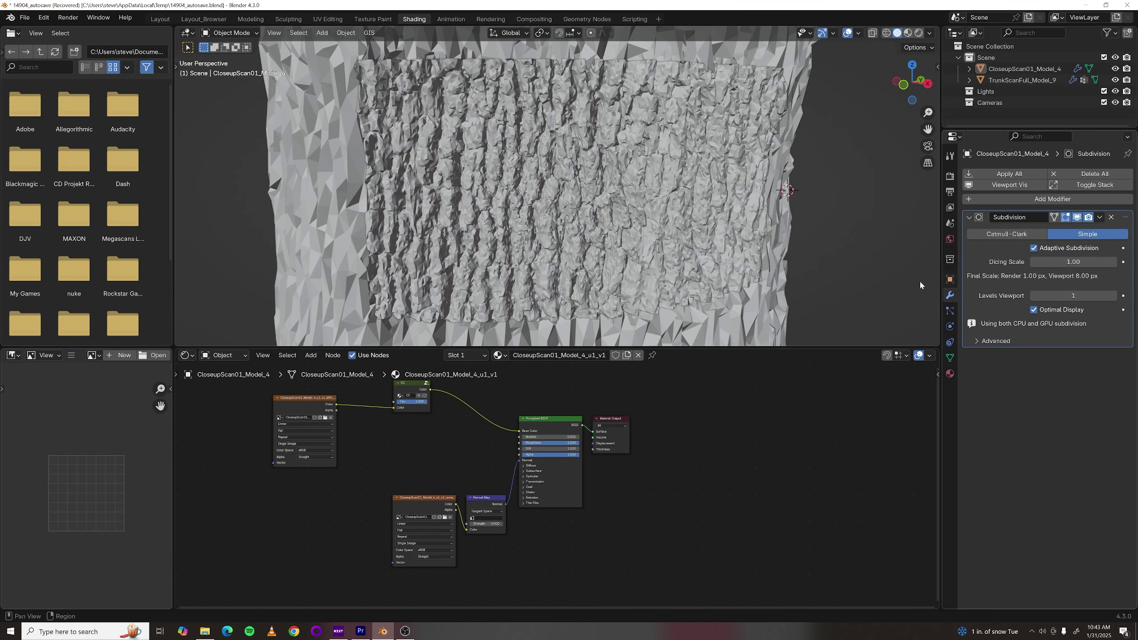
{"action": "left_click", "coordinate": [949, 374]}
{"action": "scroll", "coordinate": [1095, 507], "scroll_direction": "down", "scroll_amount": 8}
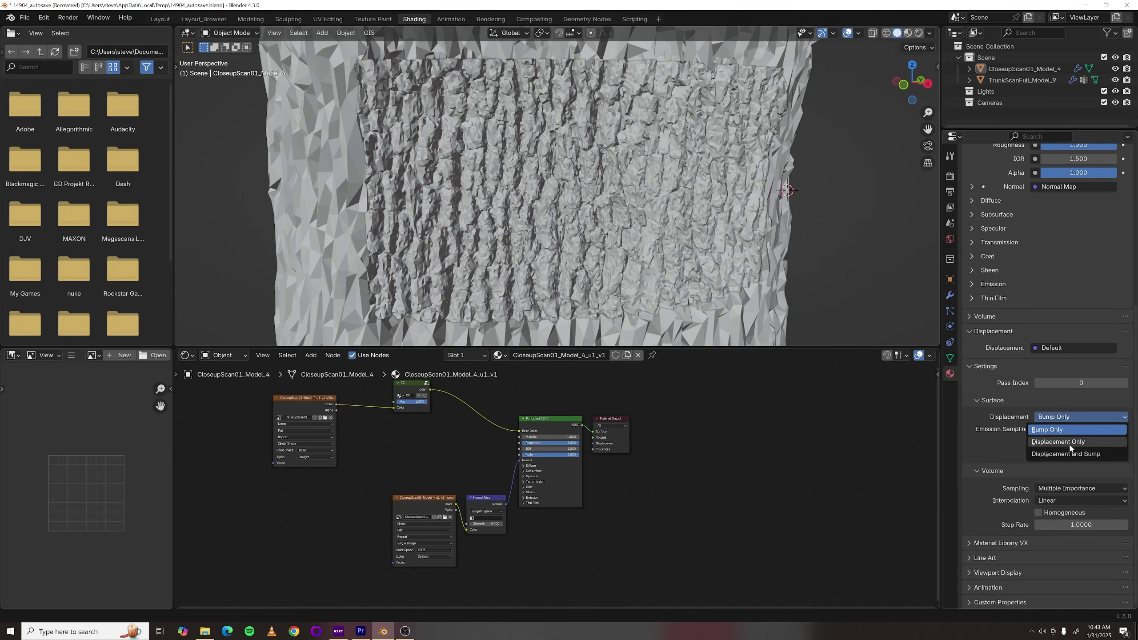
{"action": "scroll", "coordinate": [609, 427], "scroll_direction": "up", "scroll_amount": 3}
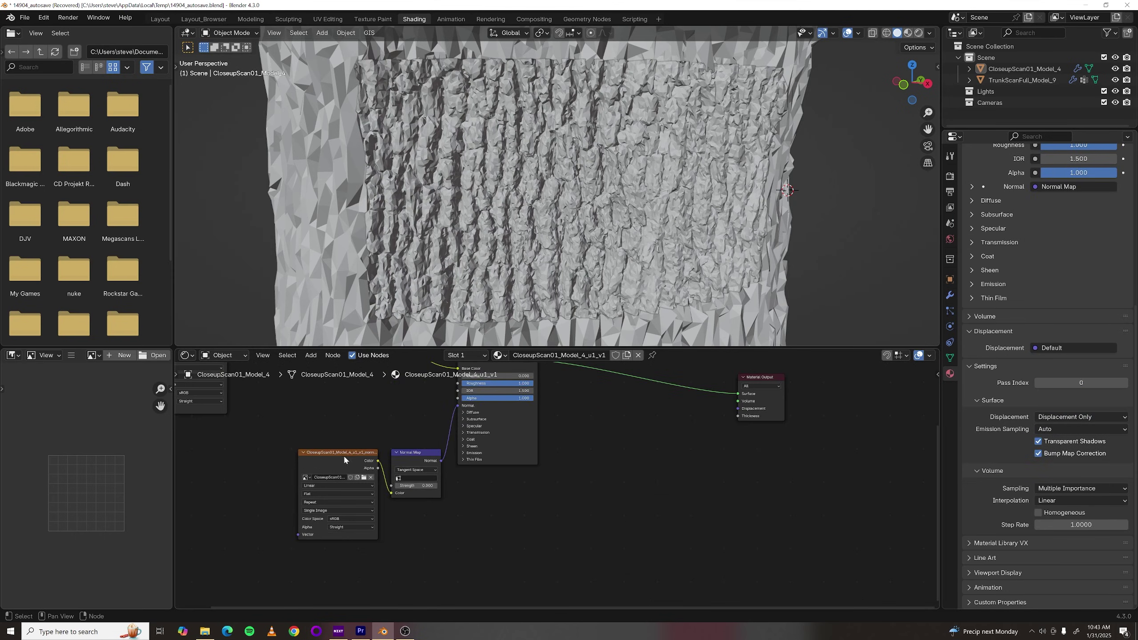
{"action": "left_click", "coordinate": [347, 461]}
{"action": "middle_click_drag", "start_coordinate": [533, 462], "coordinate": [629, 512]}
{"action": "scroll", "coordinate": [629, 512], "scroll_direction": "down", "scroll_amount": 1}
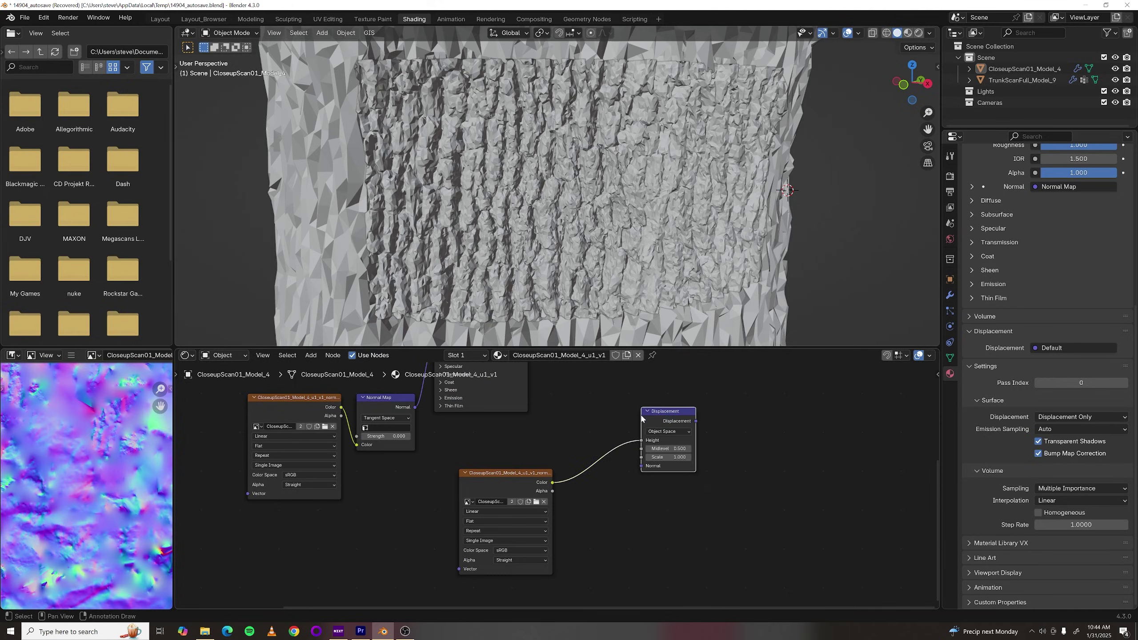
{"action": "middle_click_drag", "start_coordinate": [646, 424], "coordinate": [533, 498]}
{"action": "left_click", "coordinate": [534, 505]}
{"action": "left_click", "coordinate": [792, 462]}
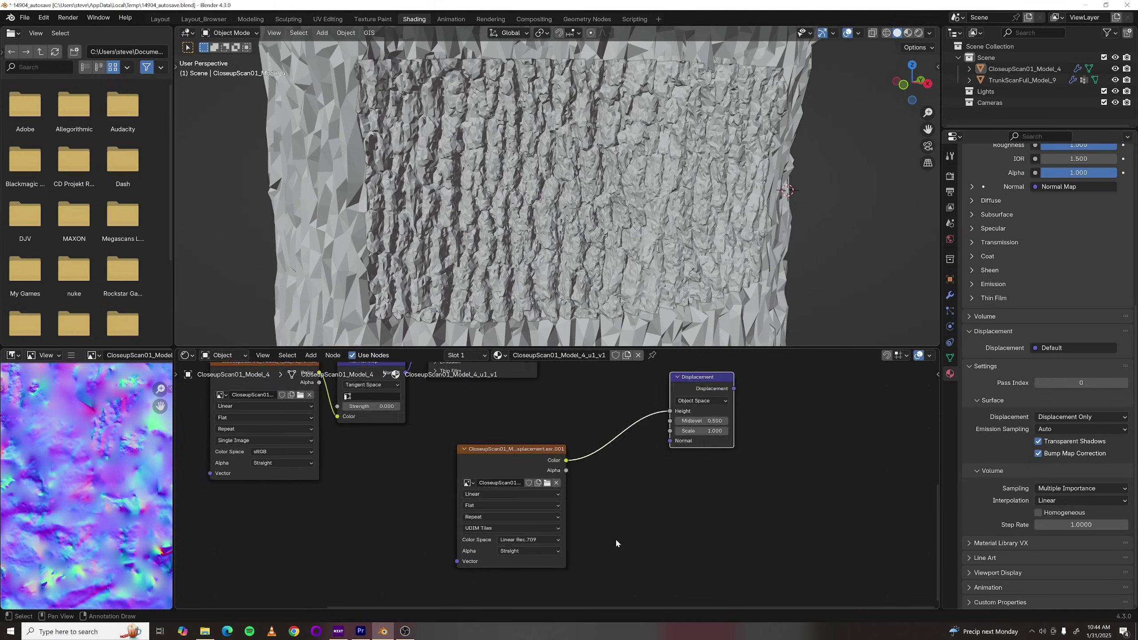
{"action": "key", "text": "ctrl+space"}
{"action": "scroll", "coordinate": [408, 334], "scroll_direction": "down", "scroll_amount": 2}
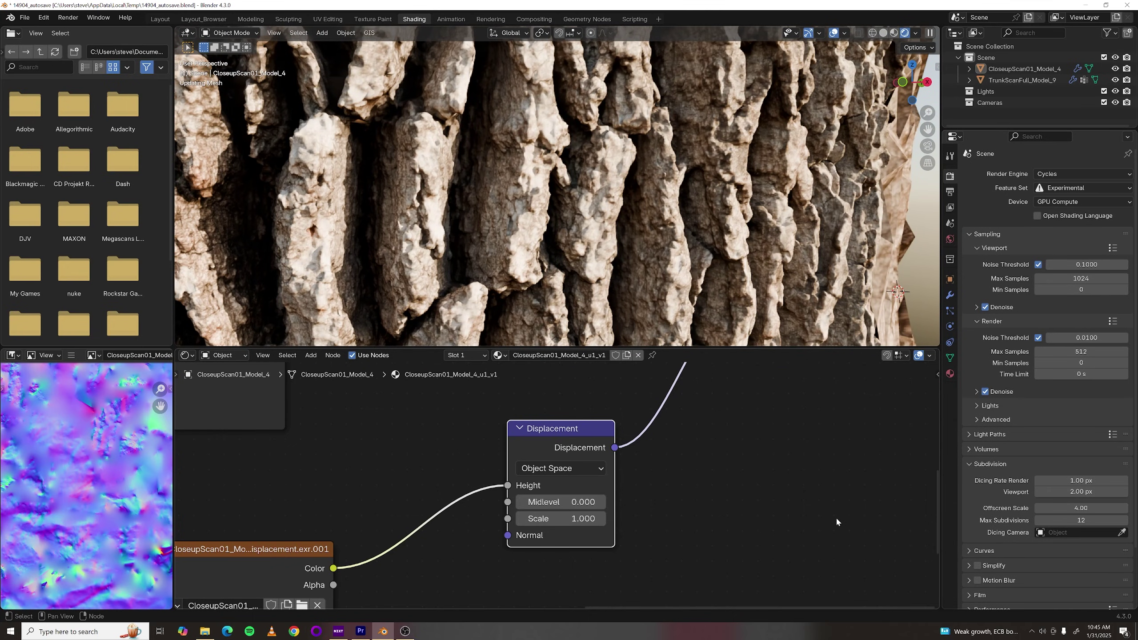
Step: Orbit and pan around the rendered displaced bark and its material nodes
{"action": "middle_click_drag", "start_coordinate": [668, 267], "coordinate": [594, 239]}
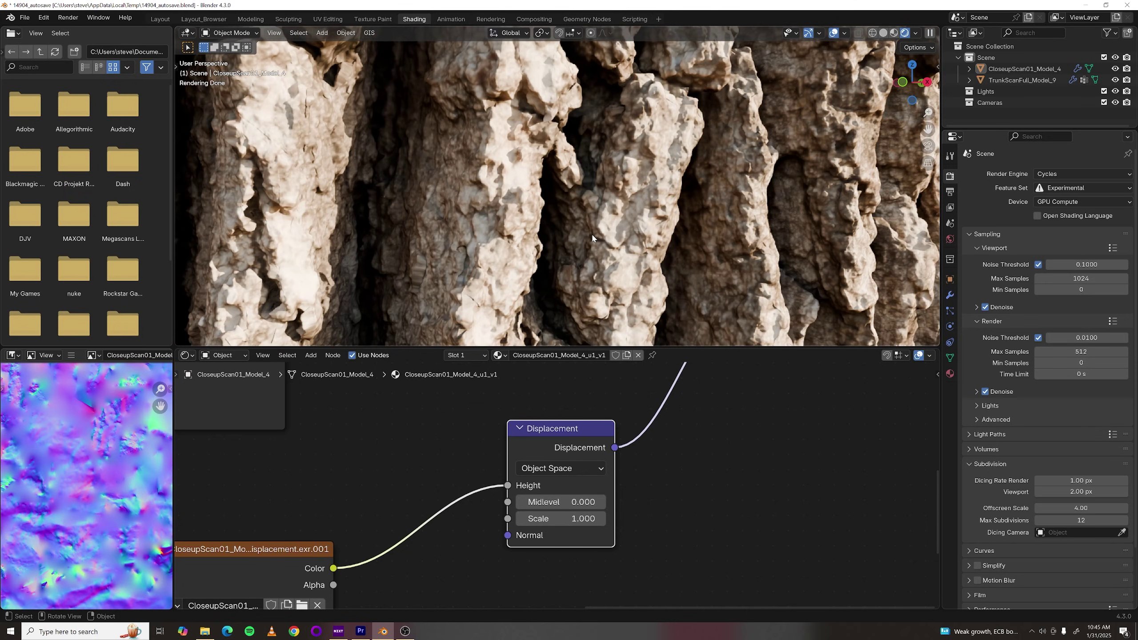
{"action": "scroll", "coordinate": [717, 451], "scroll_direction": "down", "scroll_amount": 3}
{"action": "middle_click_drag", "start_coordinate": [716, 452], "coordinate": [500, 562]}
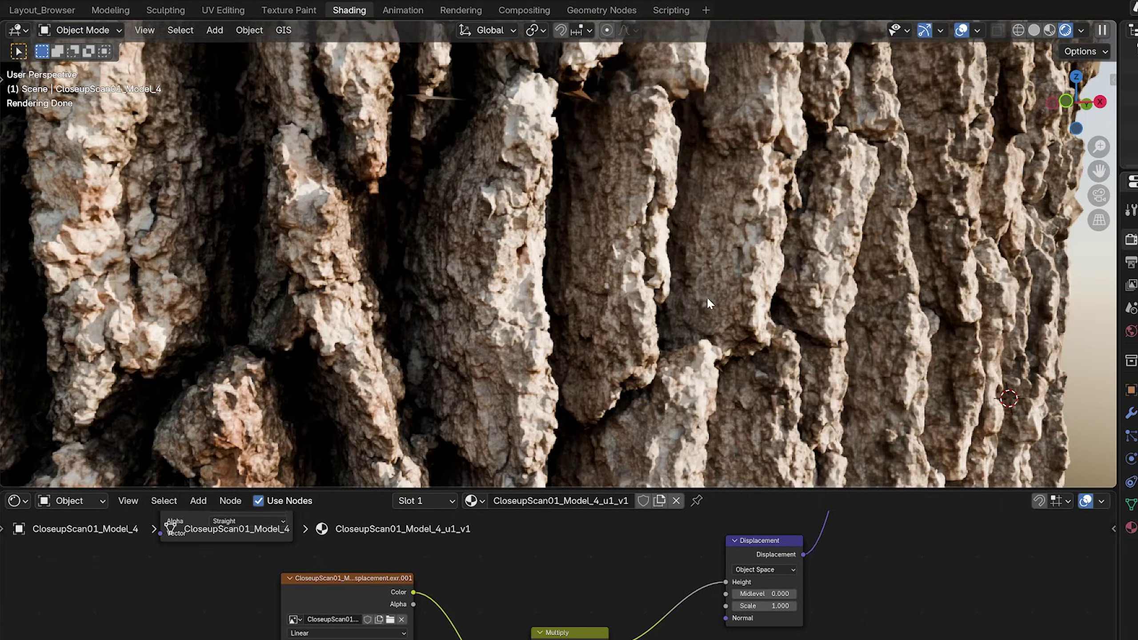
{"action": "scroll", "coordinate": [706, 300], "scroll_direction": "up", "scroll_amount": 2}
{"action": "scroll", "coordinate": [706, 300], "scroll_direction": "up", "scroll_amount": 2}
{"action": "middle_click_drag", "start_coordinate": [706, 300], "coordinate": [739, 341]}
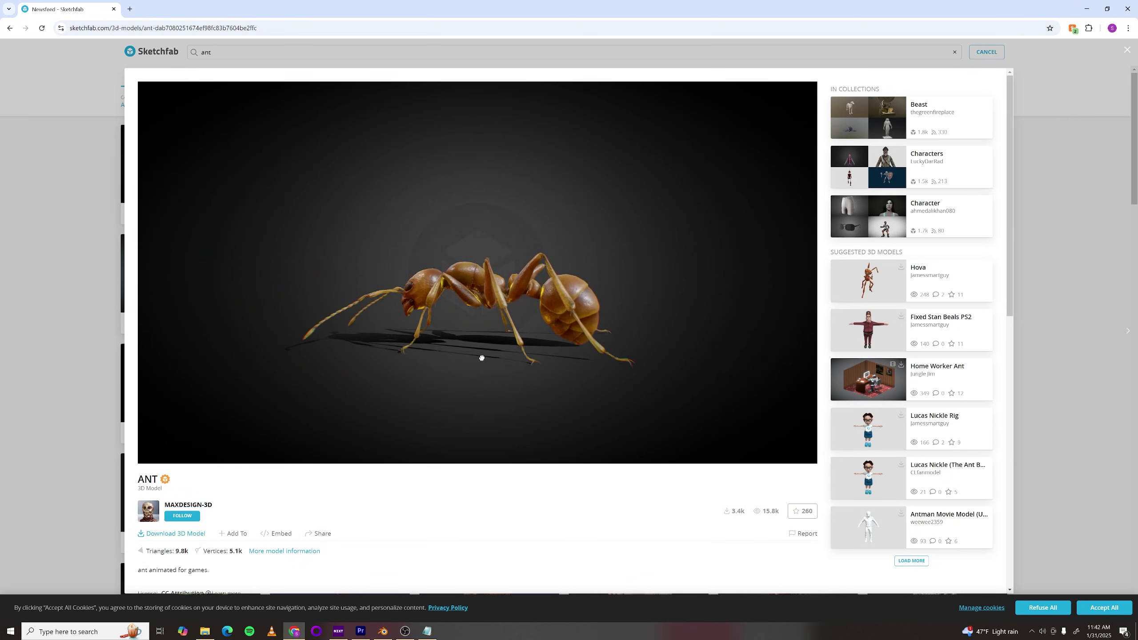
Step: Rotate the Sketchfab ANT model to inspect it, then download it
{"action": "left_click_drag", "start_coordinate": [481, 358], "coordinate": [601, 368]}
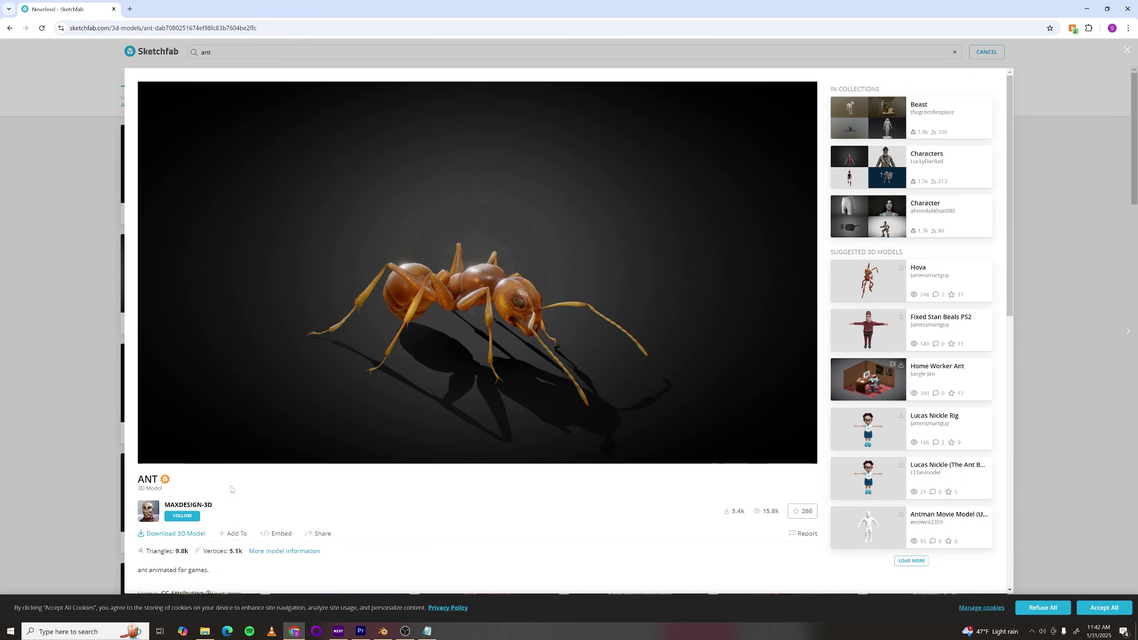
{"action": "left_click", "coordinate": [175, 534]}
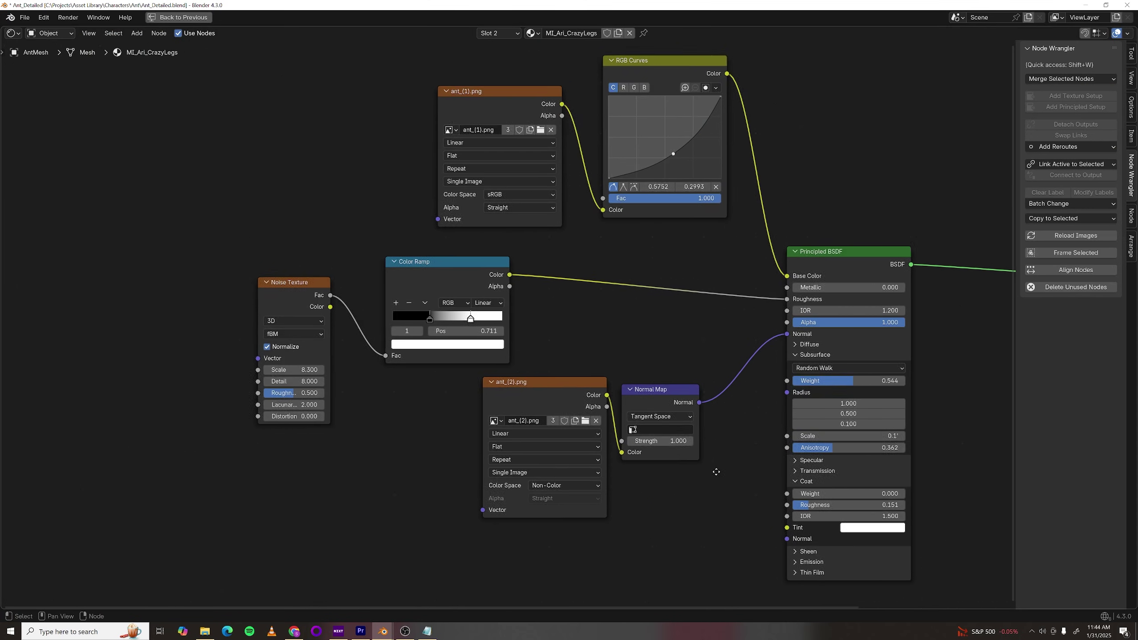
{"action": "scroll", "coordinate": [386, 407], "scroll_direction": "up", "scroll_amount": 2}
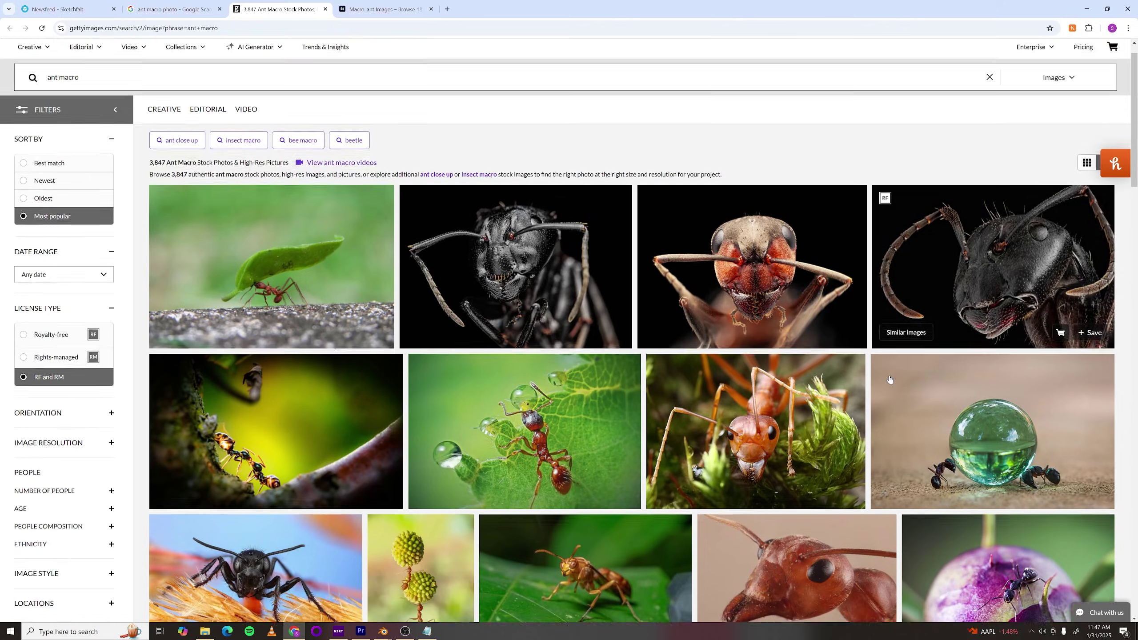
{"action": "scroll", "coordinate": [707, 463], "scroll_direction": "down", "scroll_amount": 4}
{"action": "scroll", "coordinate": [707, 462], "scroll_direction": "down", "scroll_amount": 3}
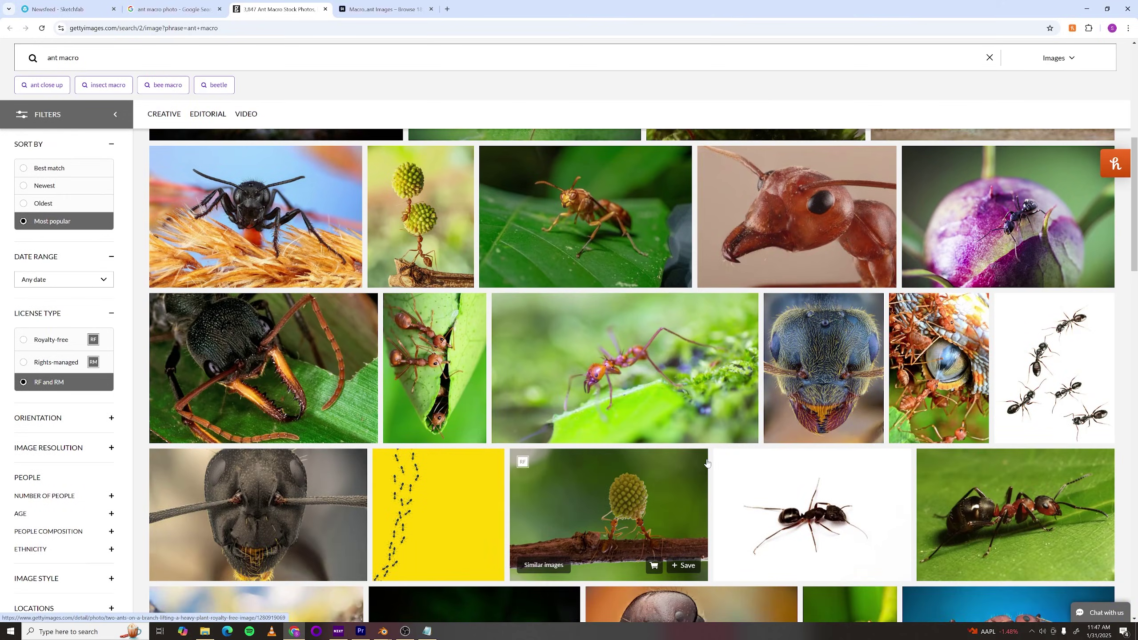
{"action": "scroll", "coordinate": [707, 462], "scroll_direction": "down", "scroll_amount": 3}
{"action": "scroll", "coordinate": [707, 462], "scroll_direction": "down", "scroll_amount": 1}
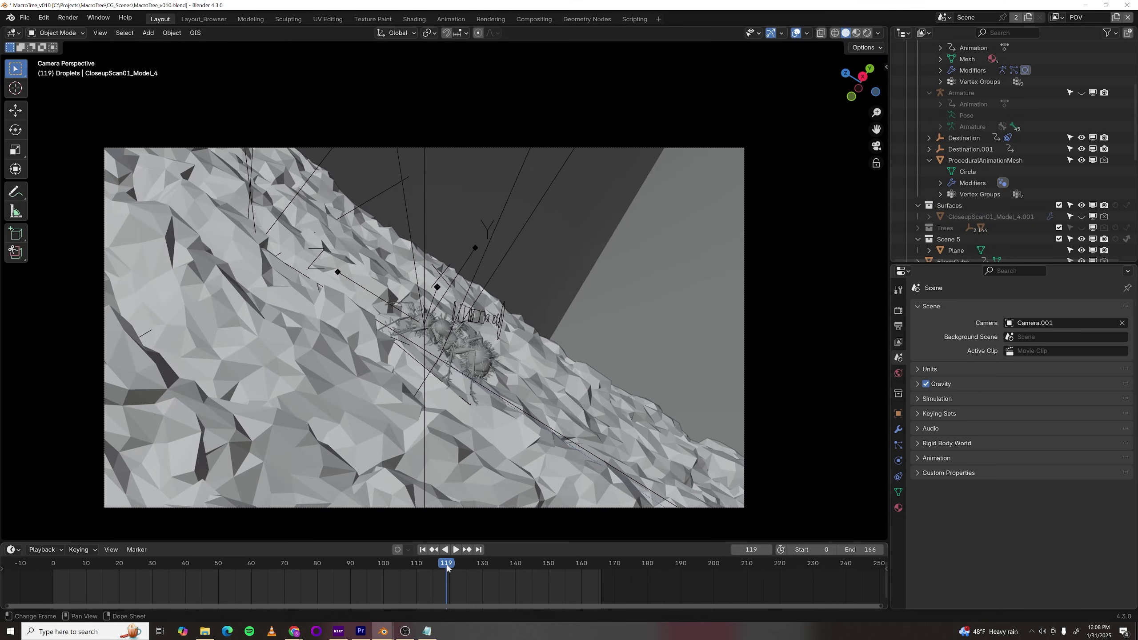
Step: Scrub to an earlier frame and enable camera depth of field at f/1.6
{"action": "mouse_move", "coordinate": [452, 566]}
{"action": "left_mouse_down"}
{"action": "mouse_move", "coordinate": [317, 569]}
{"action": "mouse_move", "coordinate": [357, 573]}
{"action": "left_mouse_up"}
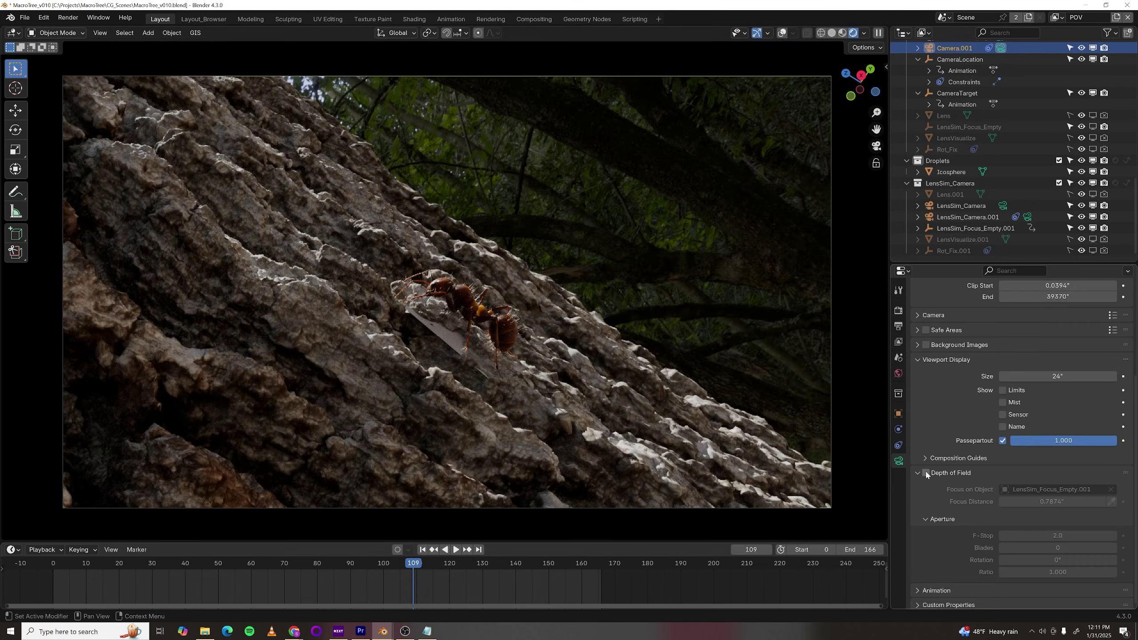
{"action": "left_click", "coordinate": [926, 472]}
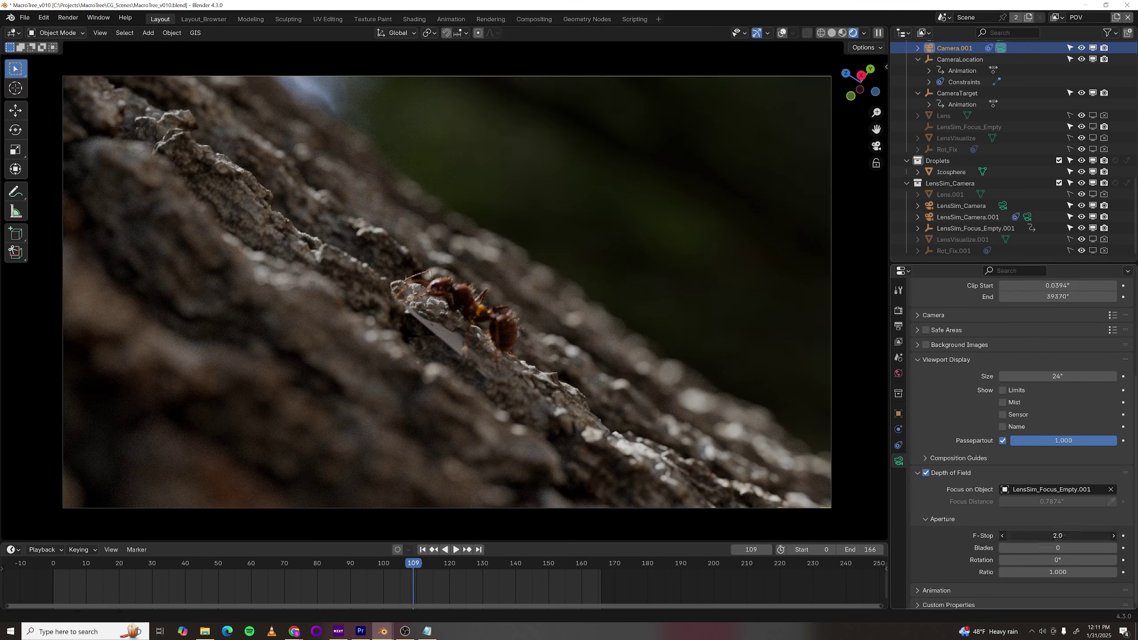
{"action": "mouse_move", "coordinate": [1057, 536]}
{"action": "left_mouse_down"}
{"action": "mouse_move", "coordinate": [1094, 535]}
{"action": "mouse_move", "coordinate": [1002, 536]}
{"action": "left_mouse_up"}
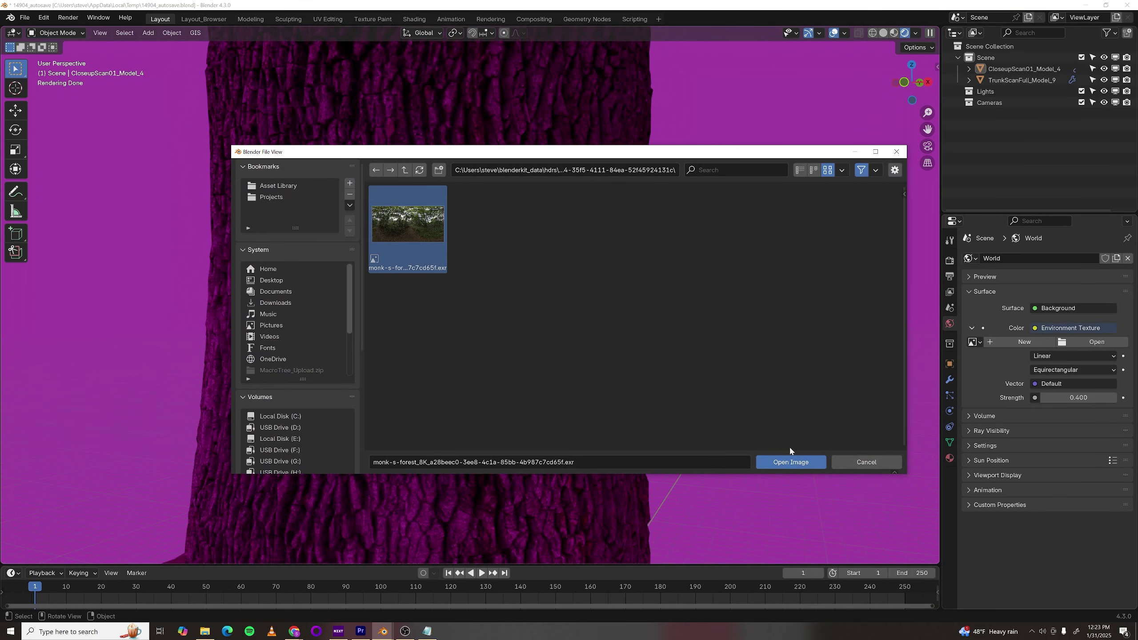
Step: Load the forest .exr as the world environment texture and orbit the trunk
{"action": "left_click", "coordinate": [790, 461]}
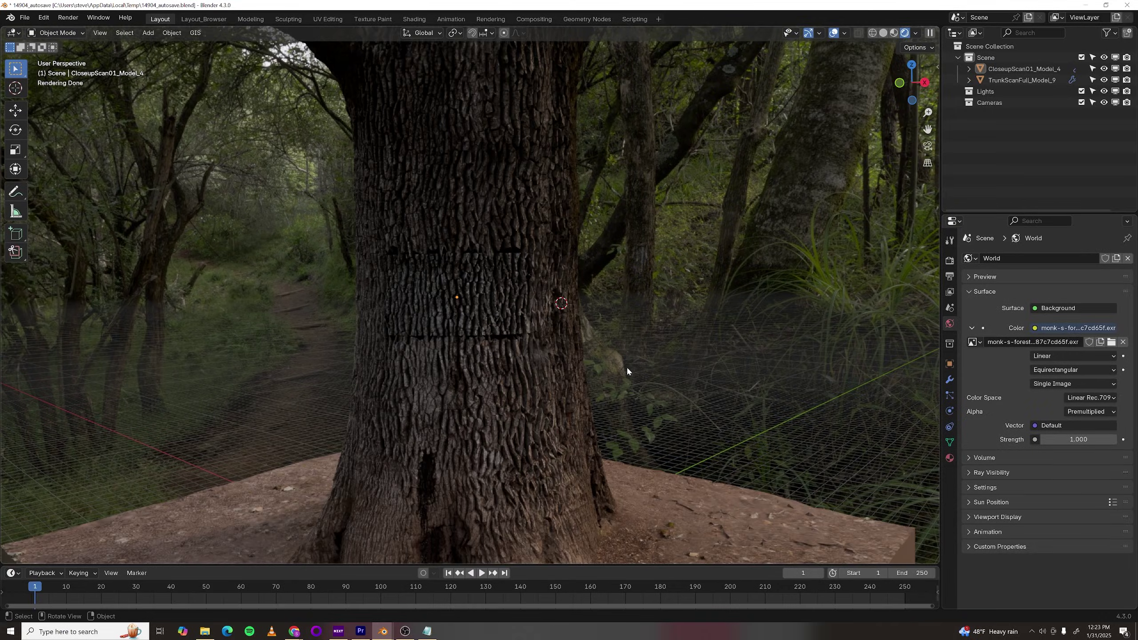
{"action": "scroll", "coordinate": [625, 367], "scroll_direction": "up", "scroll_amount": 3}
{"action": "middle_click_drag", "start_coordinate": [629, 367], "coordinate": [681, 360]}
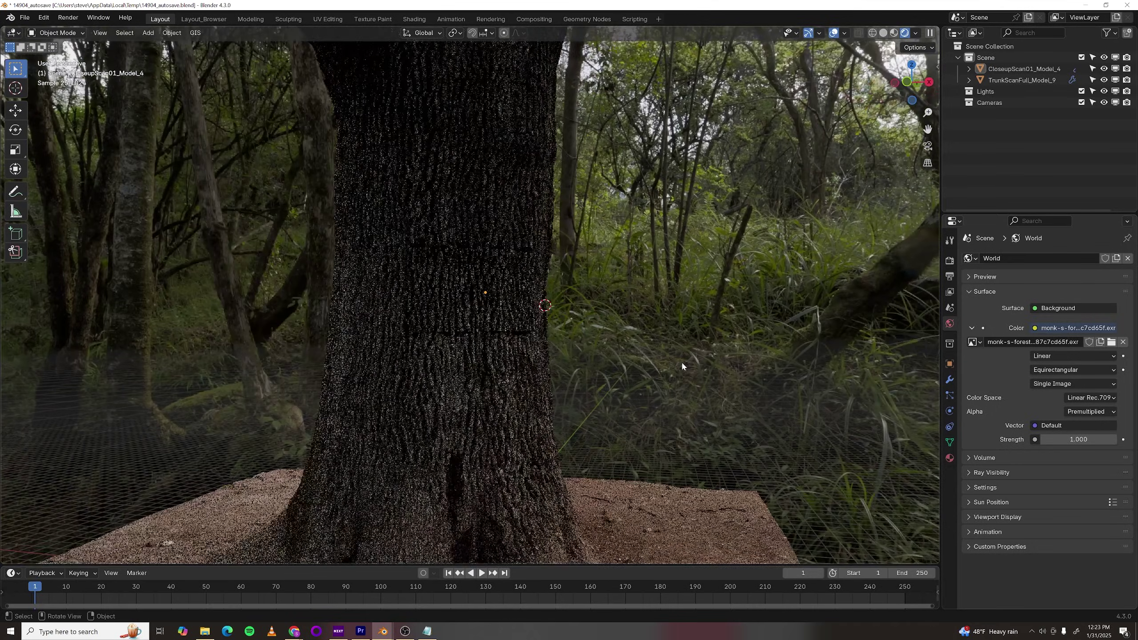
Step: Add a sun light, then move and rotate it to aim across the trunk
{"action": "key", "text": "shift+a"}
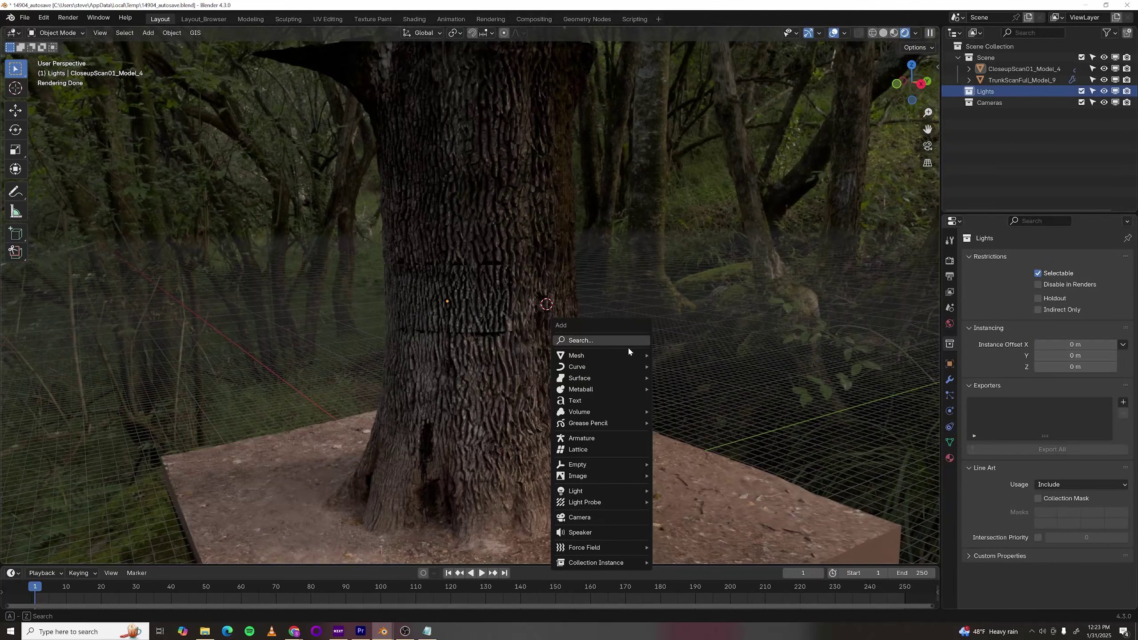
{"action": "mouse_move", "coordinate": [601, 491]}
{"action": "left_click", "coordinate": [688, 498]}
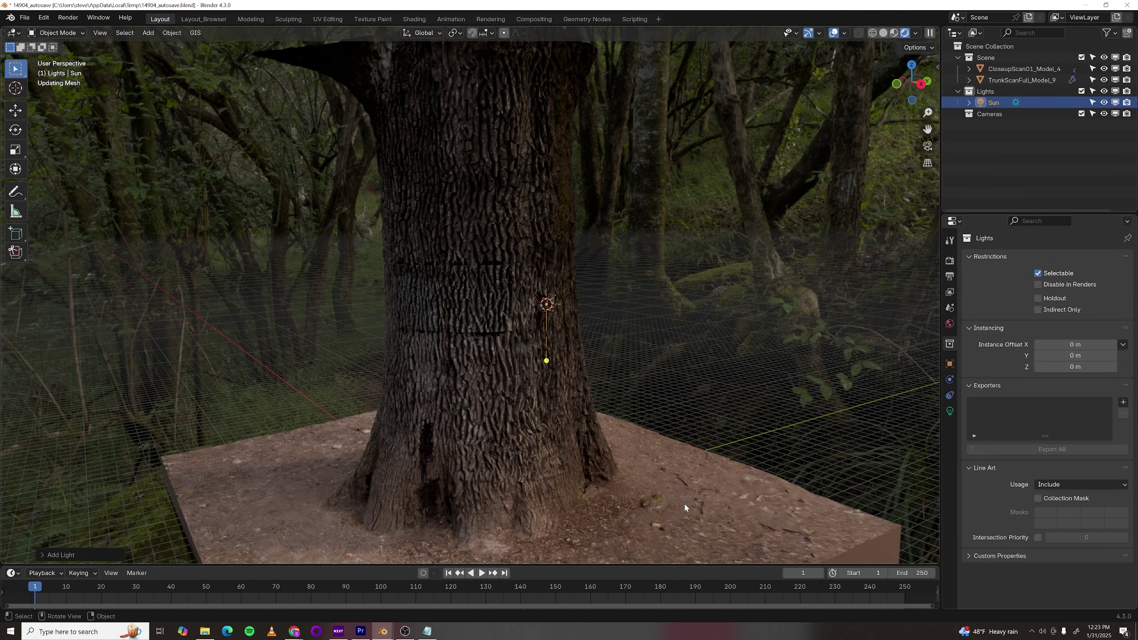
{"action": "middle_click_drag", "start_coordinate": [622, 403], "coordinate": [649, 418]}
{"action": "key", "text": "g"}
{"action": "middle_click_drag", "start_coordinate": [727, 457], "coordinate": [700, 461]}
{"action": "key", "text": "r"}
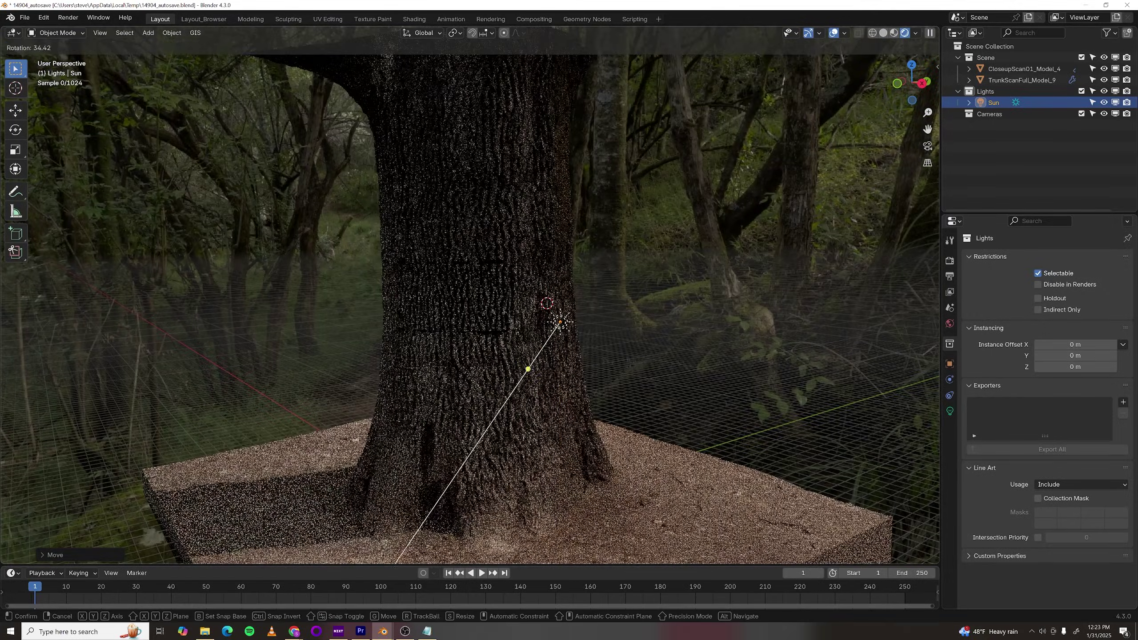
{"action": "left_click", "coordinate": [560, 325]}
{"action": "key", "text": "r"}
{"action": "key", "text": "z"}
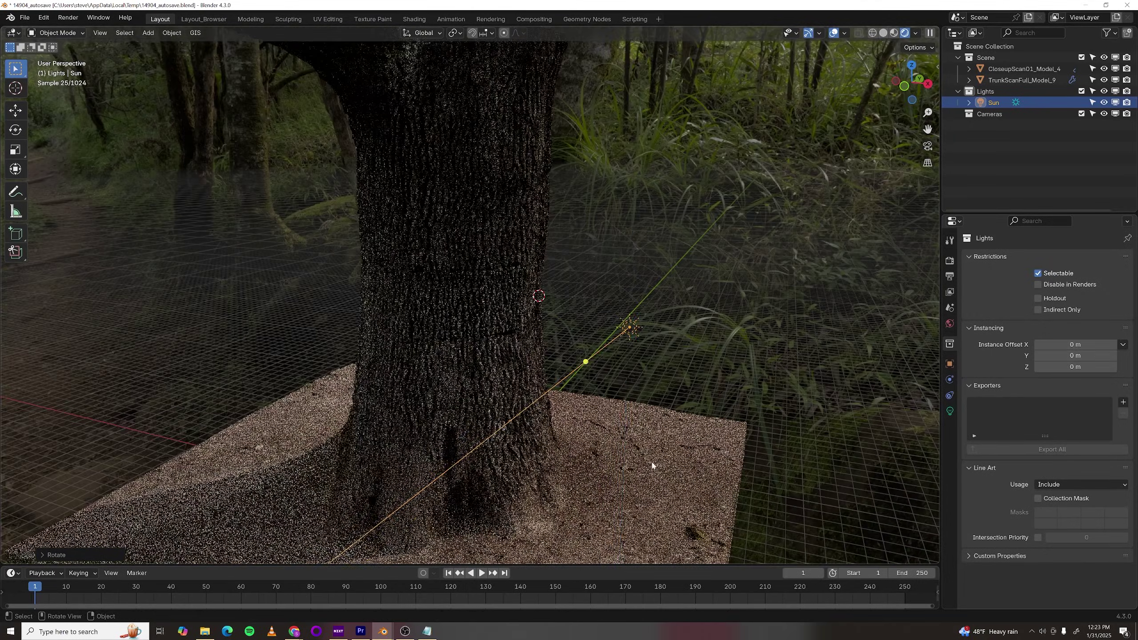
{"action": "left_click", "coordinate": [578, 356]}
{"action": "middle_click_drag", "start_coordinate": [676, 427], "coordinate": [641, 434]}
Step: Set the sun light's strength to 10
{"action": "left_click", "coordinate": [949, 412]}
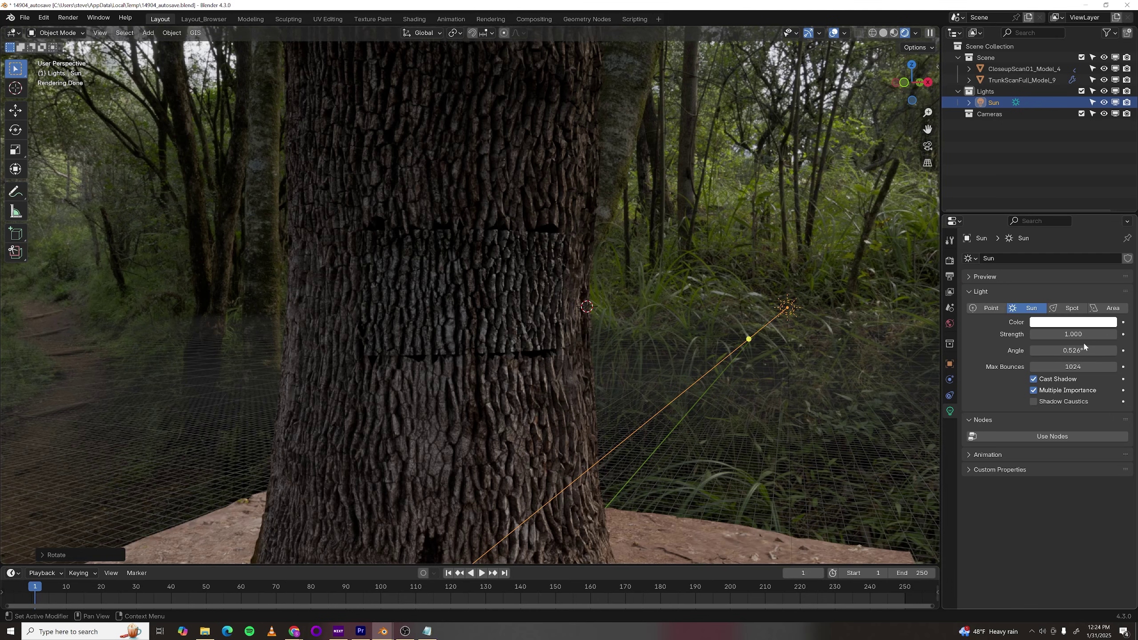
{"action": "type", "text": "10"}
{"action": "key", "text": "Return"}
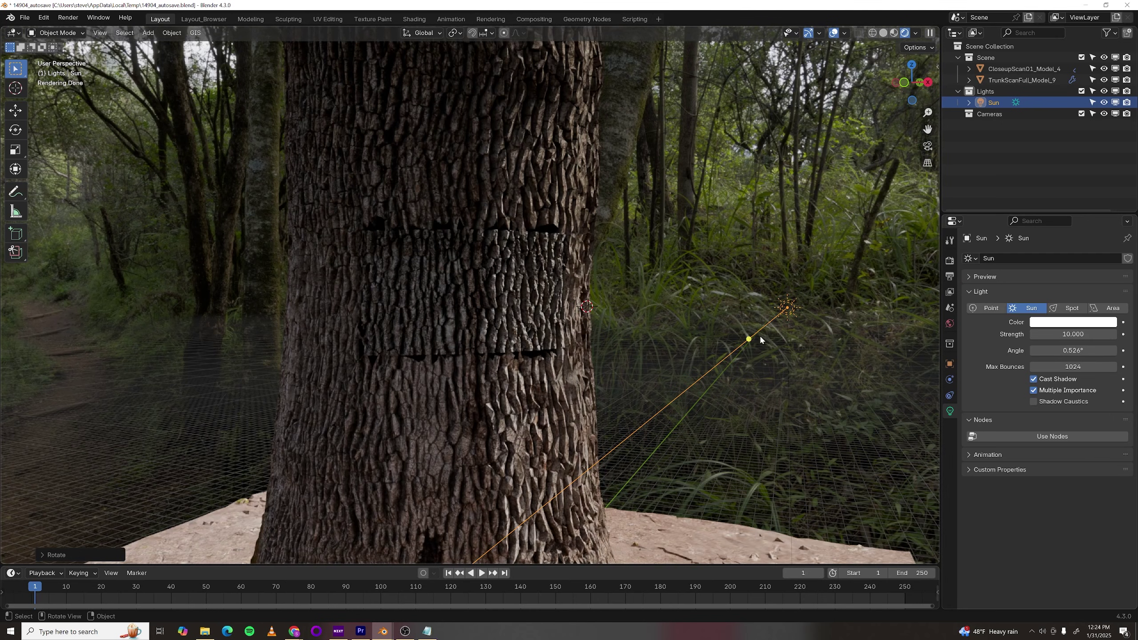
{"action": "scroll", "coordinate": [746, 340], "scroll_direction": "up", "scroll_amount": 4}
{"action": "scroll", "coordinate": [765, 400], "scroll_direction": "up", "scroll_amount": 4}
{"action": "middle_click_drag", "start_coordinate": [781, 378], "coordinate": [682, 338]}
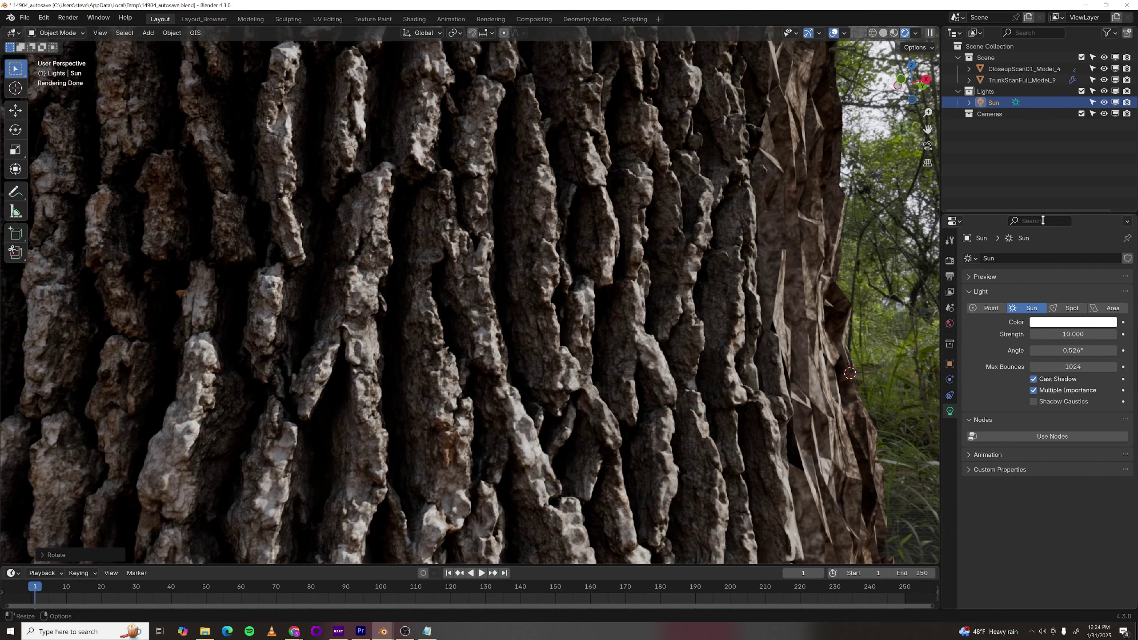
{"action": "type", "text": "1"}
{"action": "key", "text": "Return"}
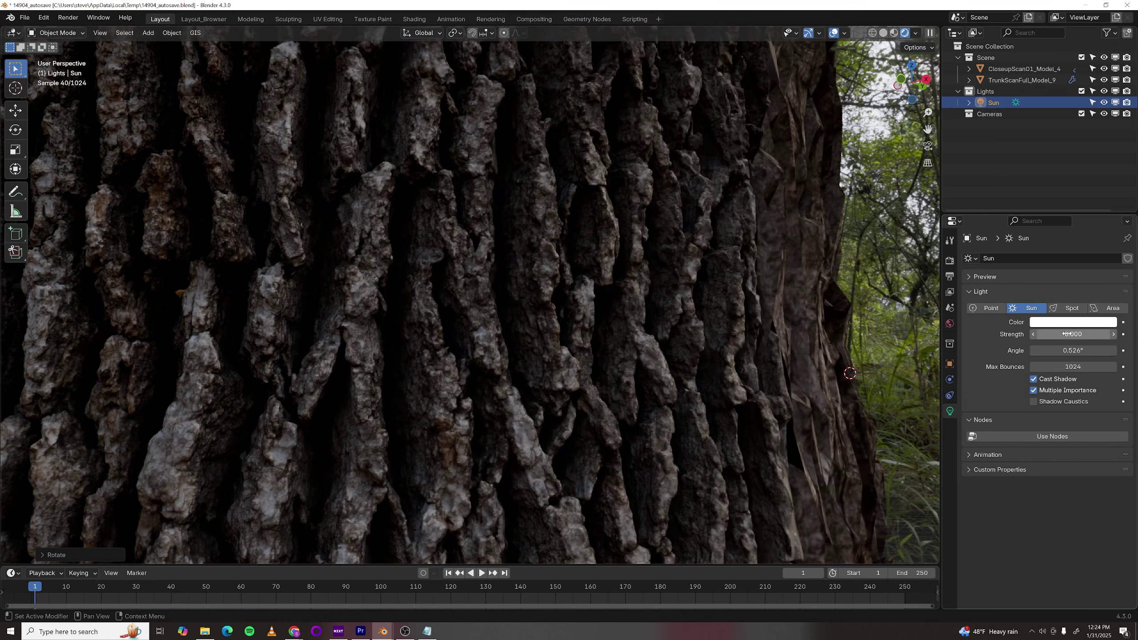
{"action": "type", "text": "10"}
{"action": "key", "text": "Return"}
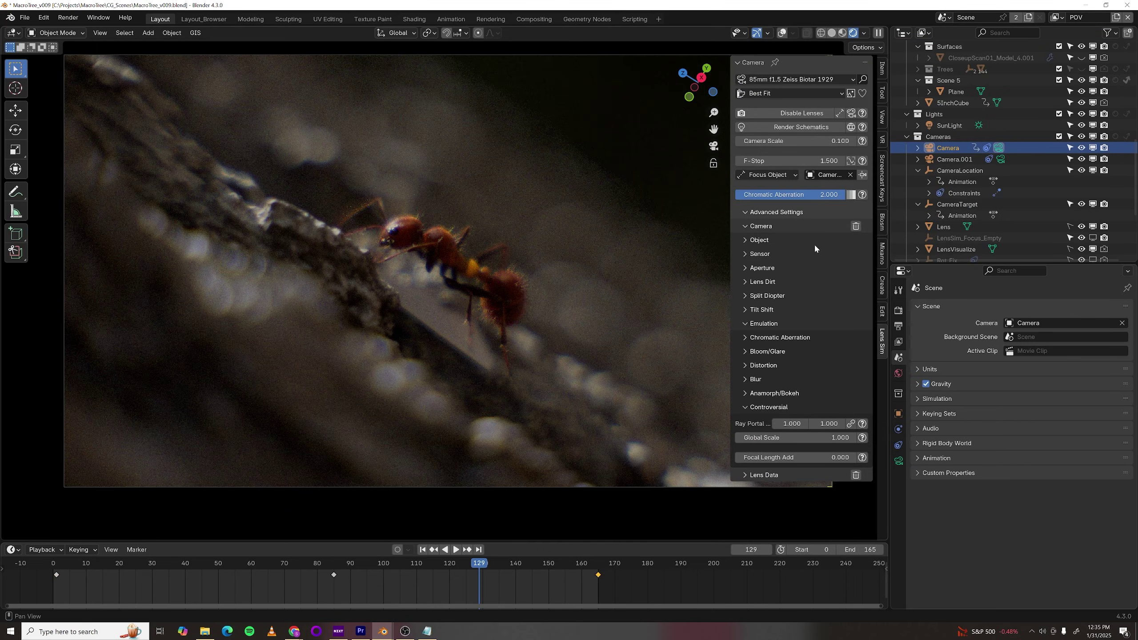
Step: Keep the 85mm f1.5 Zeiss Biotar 1929 lens, make LensSim_Camera the scene camera, and view through it
{"action": "left_click", "coordinate": [836, 80]}
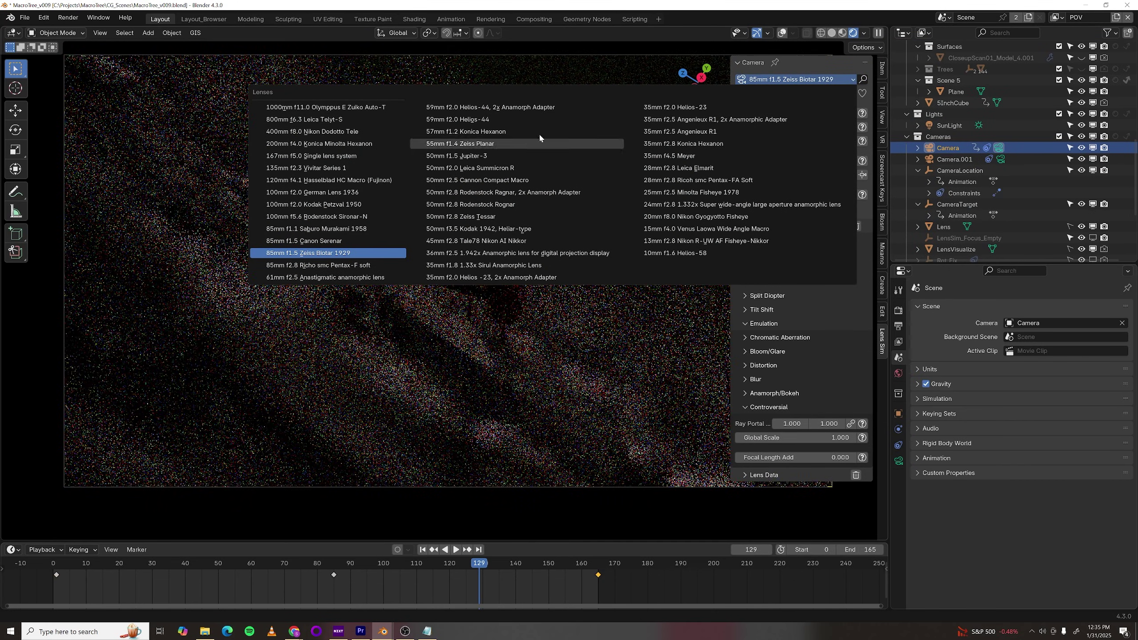
{"action": "left_click", "coordinate": [667, 253]}
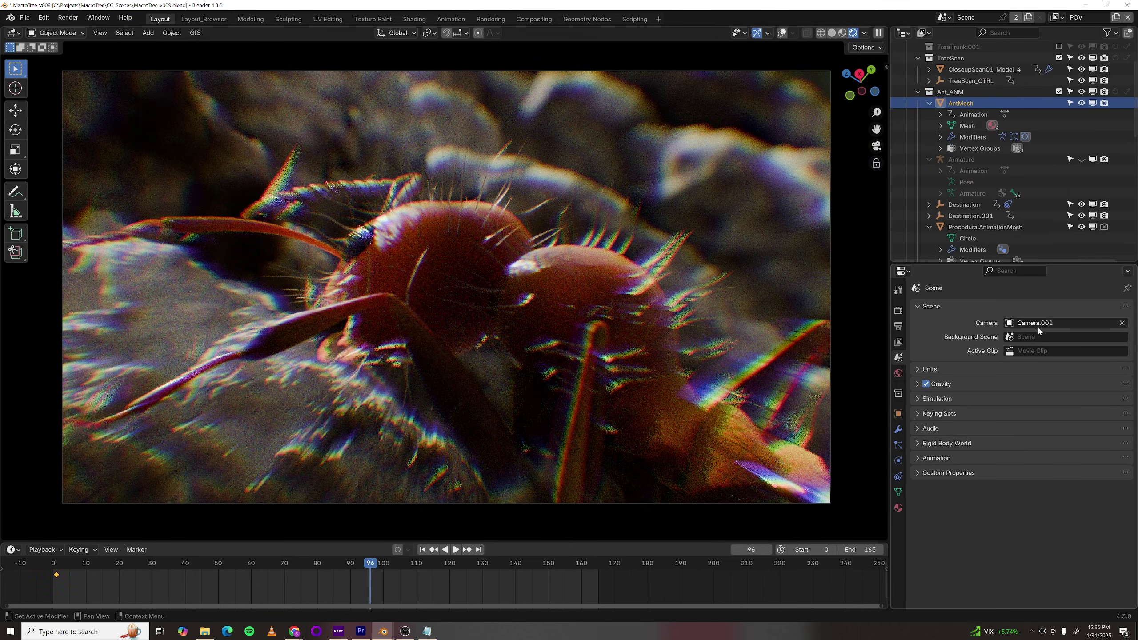
{"action": "left_click", "coordinate": [1036, 322]}
{"action": "left_click", "coordinate": [1031, 356]}
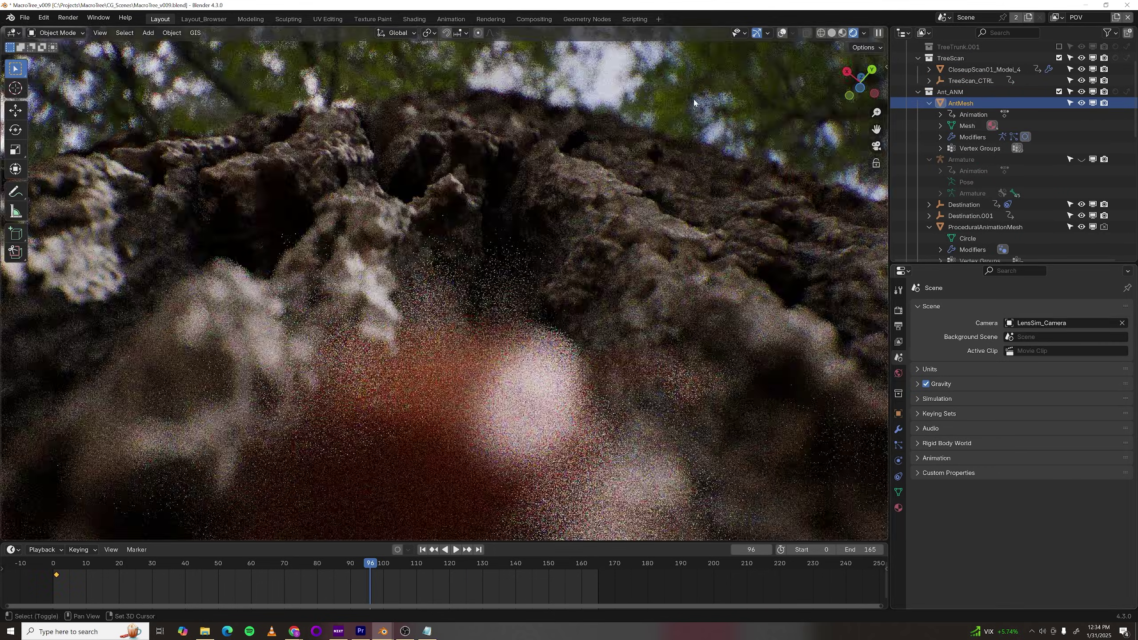
{"action": "mouse_move", "coordinate": [693, 105]}
{"action": "middle_mouse_down"}
{"action": "mouse_move", "coordinate": [635, 364]}
{"action": "mouse_move", "coordinate": [542, 381]}
{"action": "middle_mouse_up"}
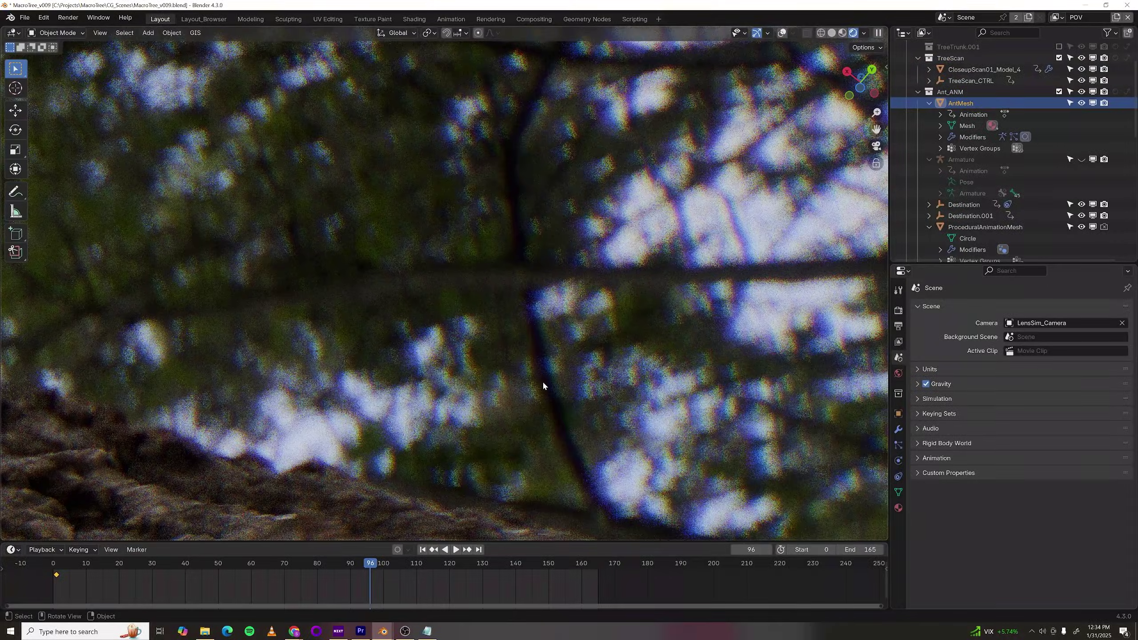
{"action": "scroll", "coordinate": [542, 380], "scroll_direction": "down", "scroll_amount": 3}
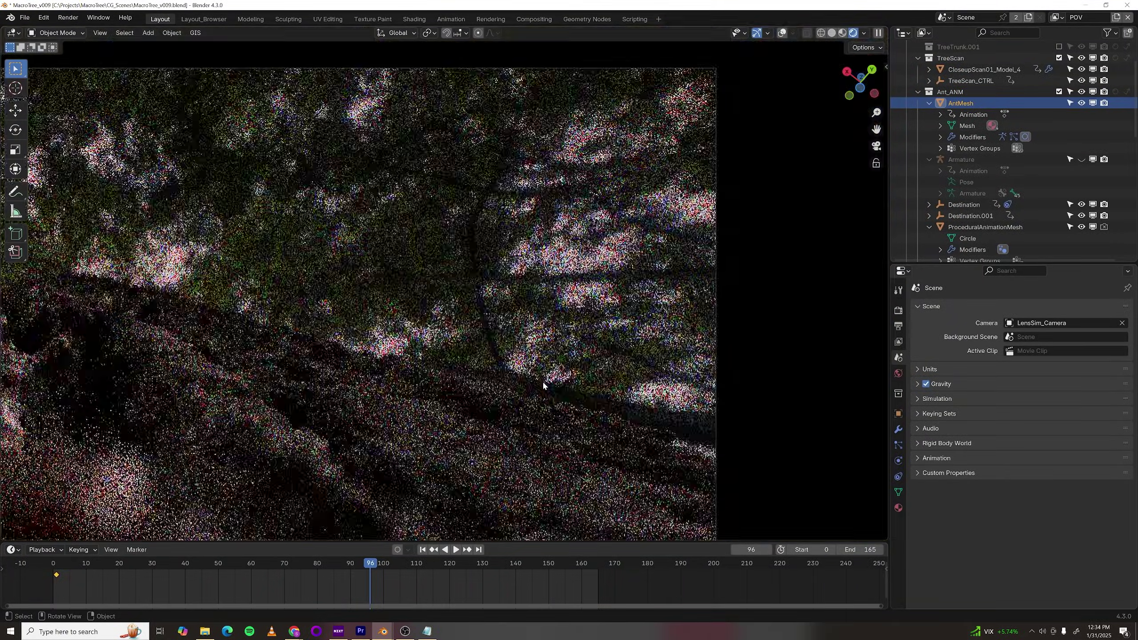
{"action": "scroll", "coordinate": [538, 378], "scroll_direction": "down", "scroll_amount": 2}
{"action": "key", "text": "Home"}
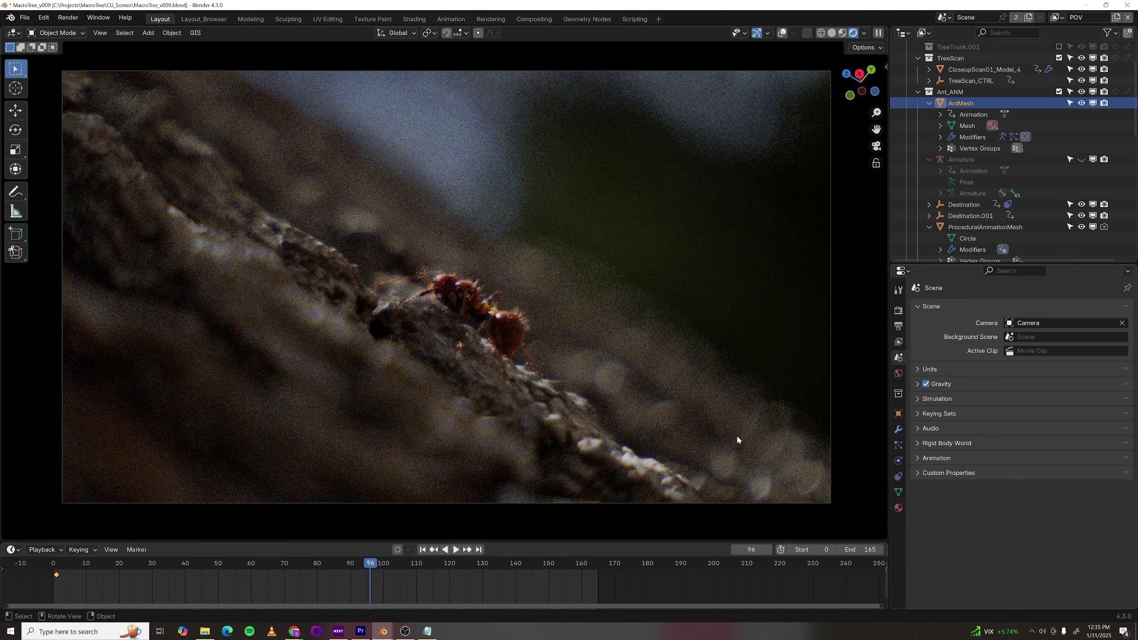
{"action": "middle_click_drag", "start_coordinate": [737, 436], "coordinate": [638, 361]}
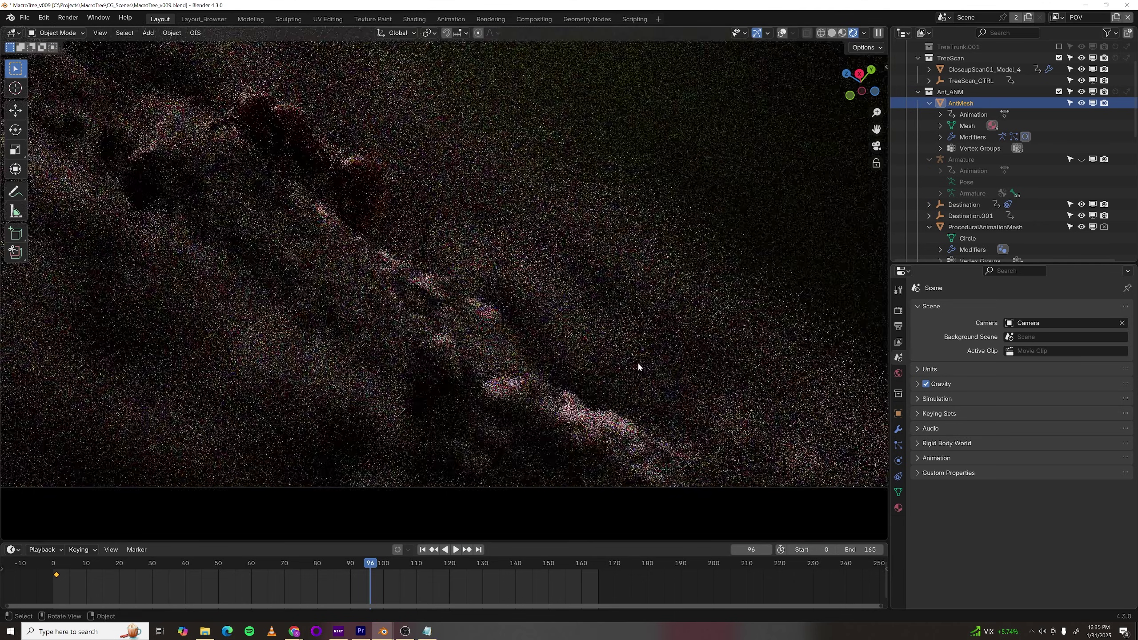